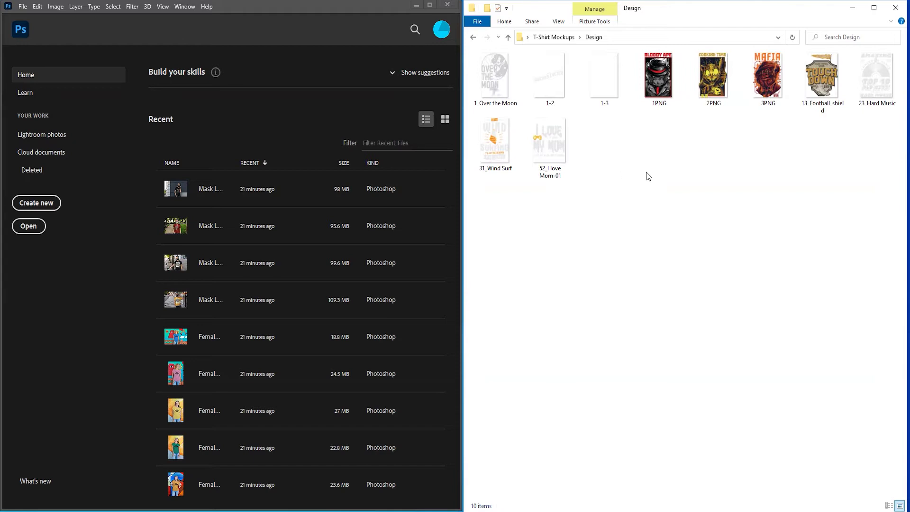
Open the empty Output folder inside T-Shirt Mockups
left_click(553, 37)
left_click(558, 89)
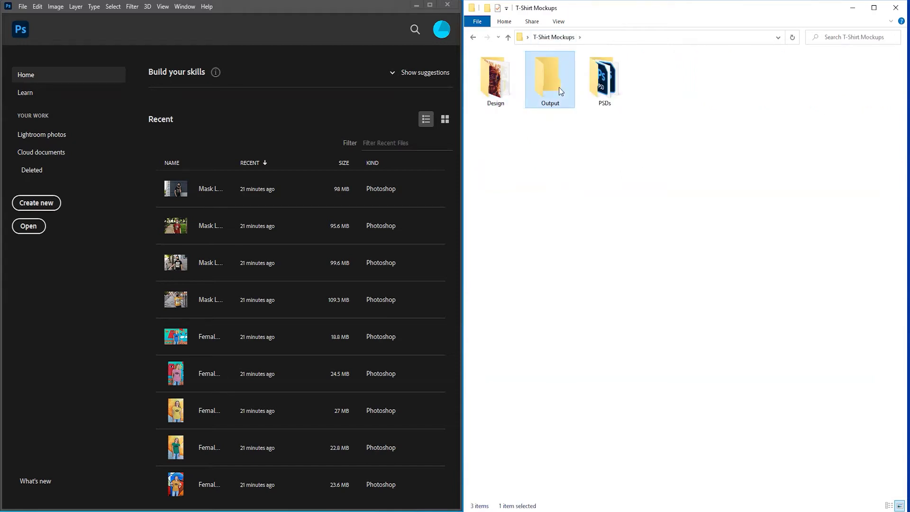
double_click(559, 89)
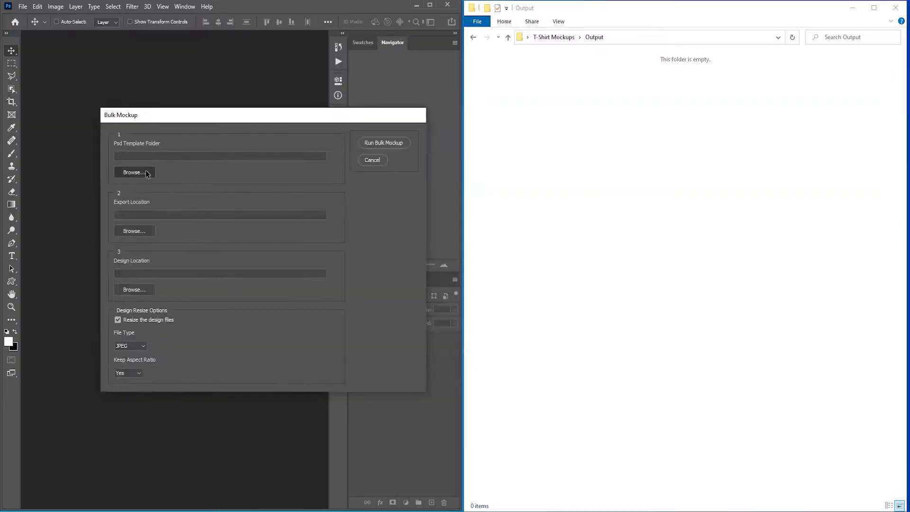
Set the PSDs folder as the Bulk Mockup template location
left_click(132, 173)
left_click(255, 147)
double_click(152, 214)
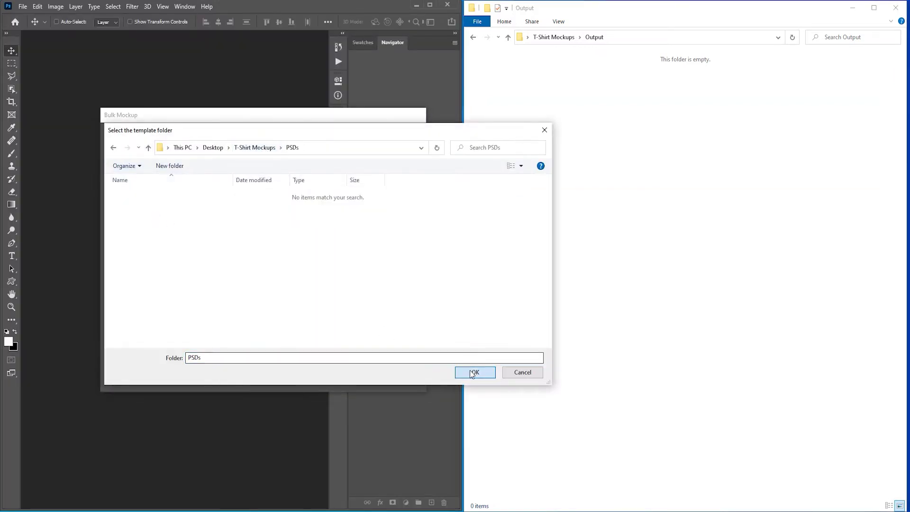
left_click(475, 372)
Set the Output folder as the mockup export location
left_click(138, 230)
left_click(264, 148)
double_click(138, 205)
left_click(471, 372)
Set the Design folder as the location of the design files
left_click(133, 290)
left_click(259, 148)
left_click(156, 200)
double_click(156, 201)
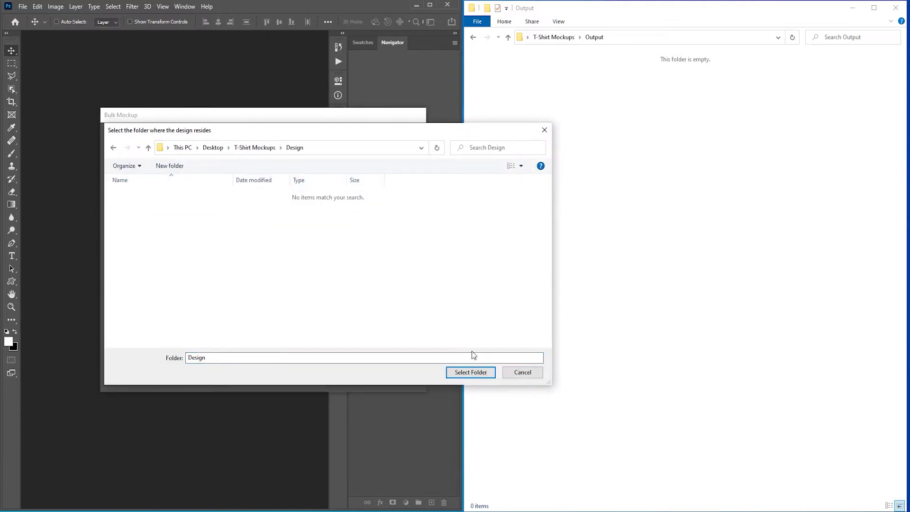
left_click(470, 372)
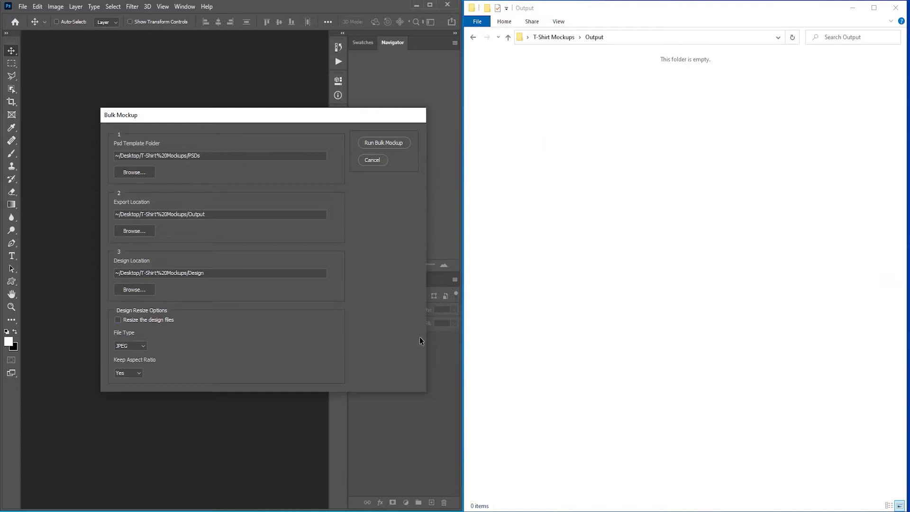
Run Bulk Mockup to export JPEG mockups of all ten designs into Output
left_click(382, 142)
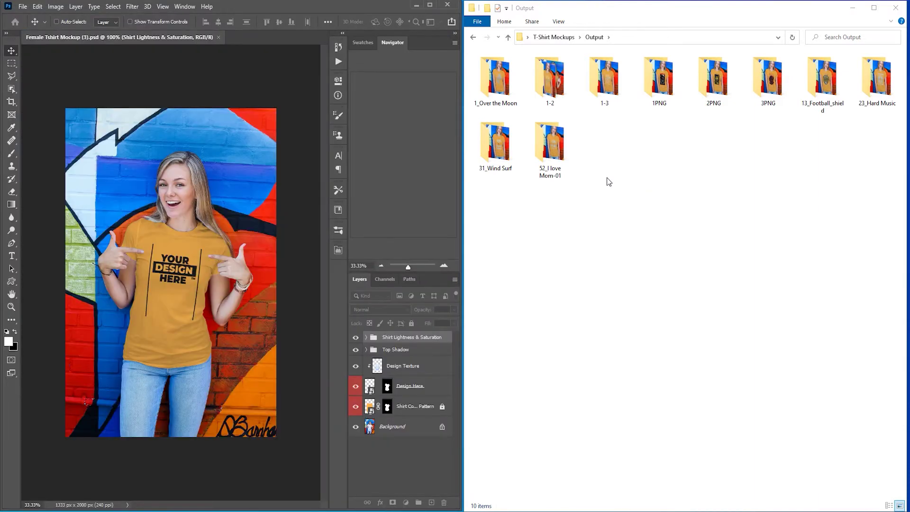
Inspect the generated mockups in the 1-2 and 1-3 output folders
left_click(545, 95)
double_click(545, 95)
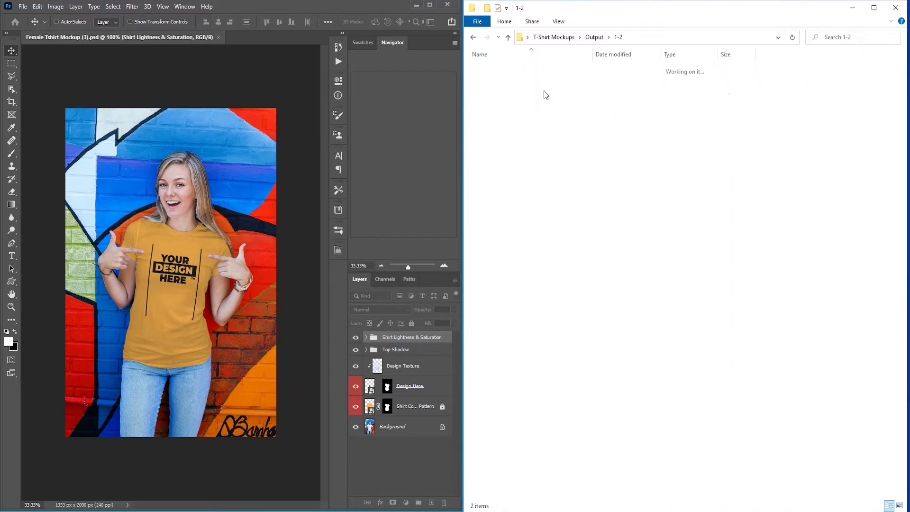
left_click(592, 37)
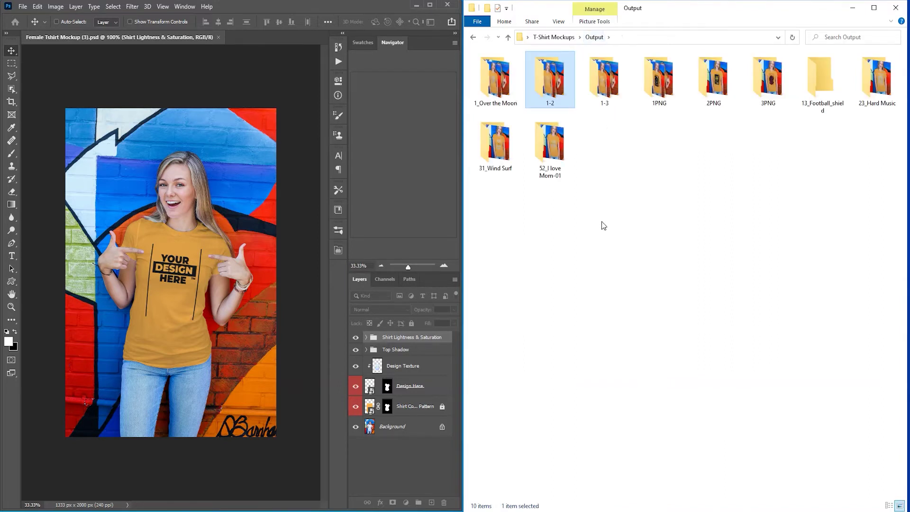
double_click(602, 93)
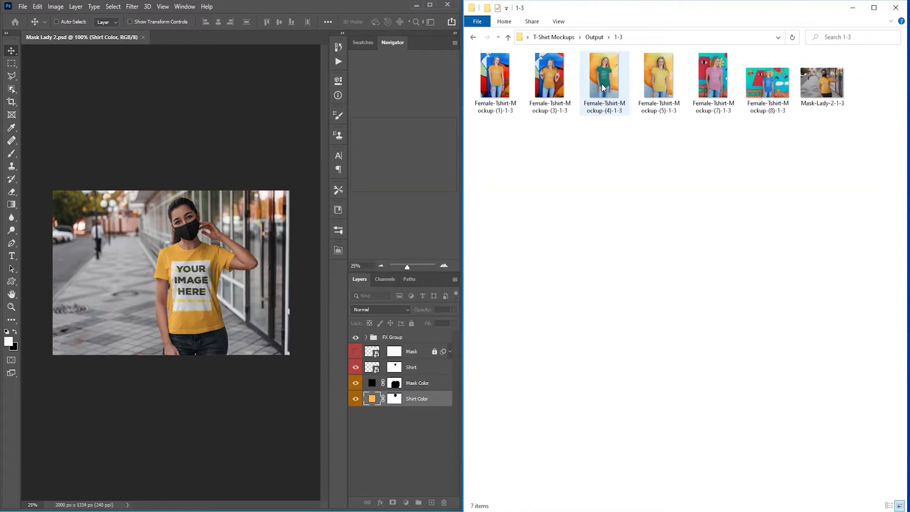
left_click(592, 37)
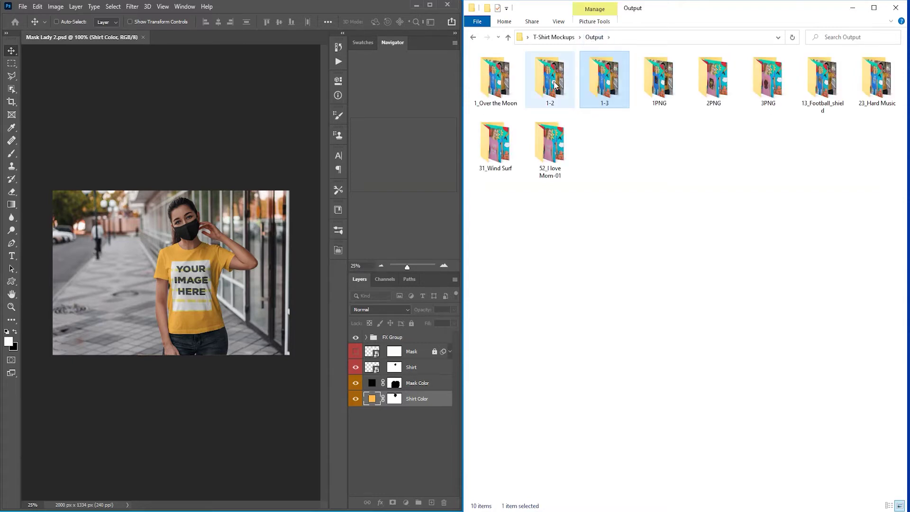
Check the 52_I love Mom-01 and 1_Over the Moon folders, then reopen 1-2
double_click(549, 140)
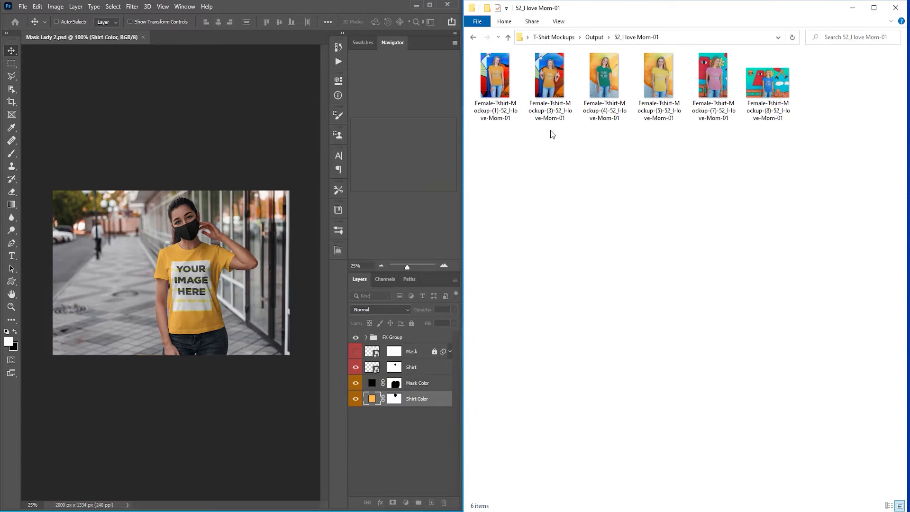
left_click(594, 37)
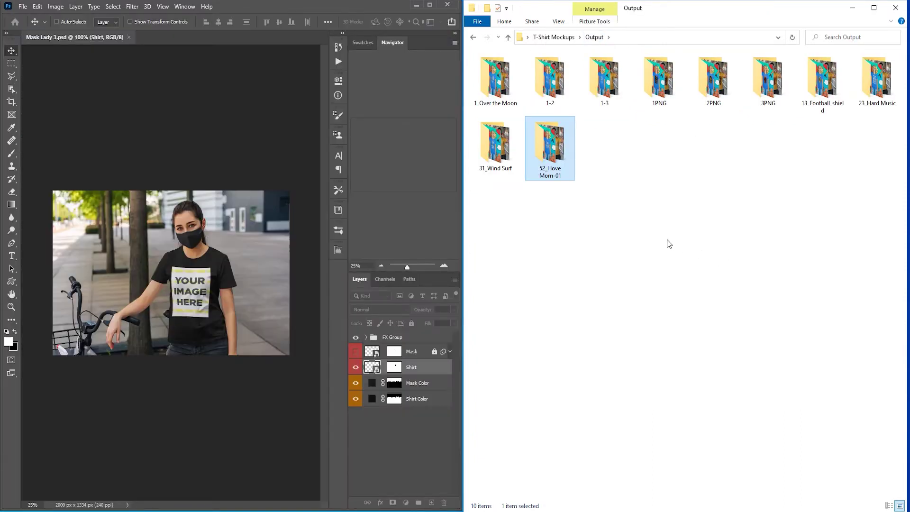
double_click(505, 76)
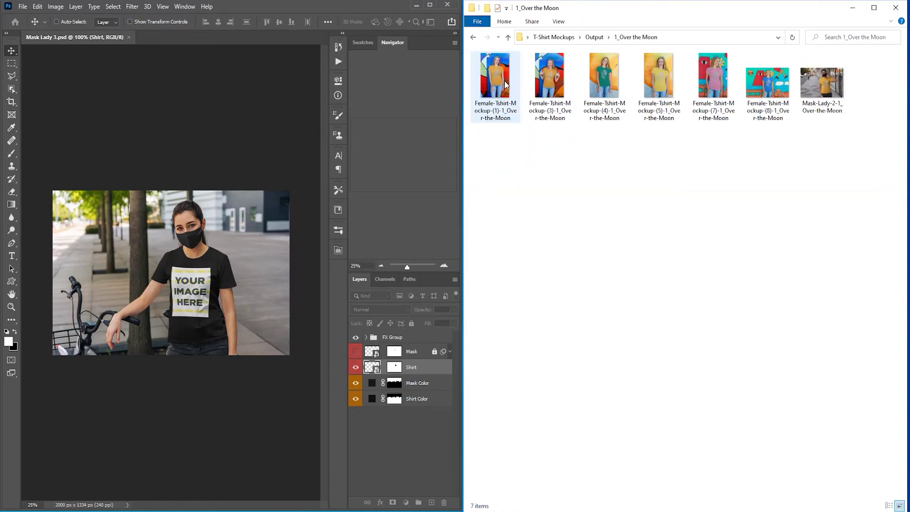
left_click(594, 37)
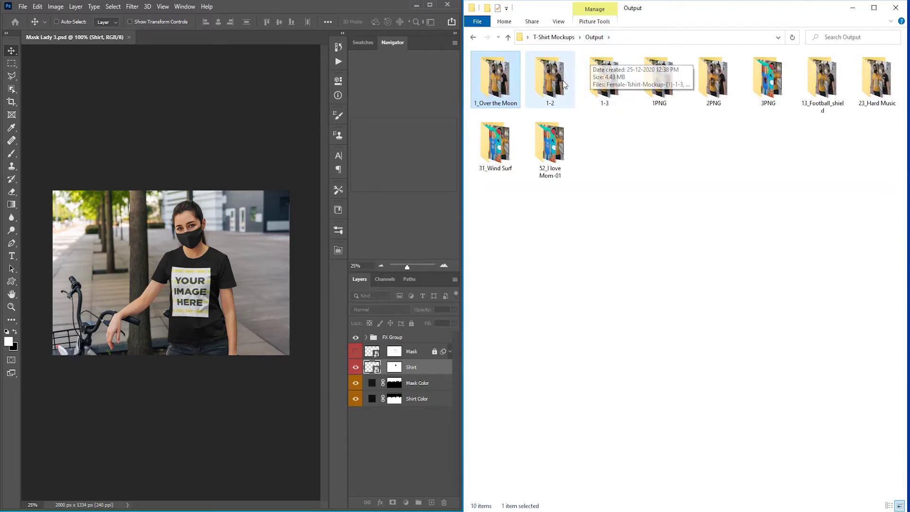
double_click(550, 85)
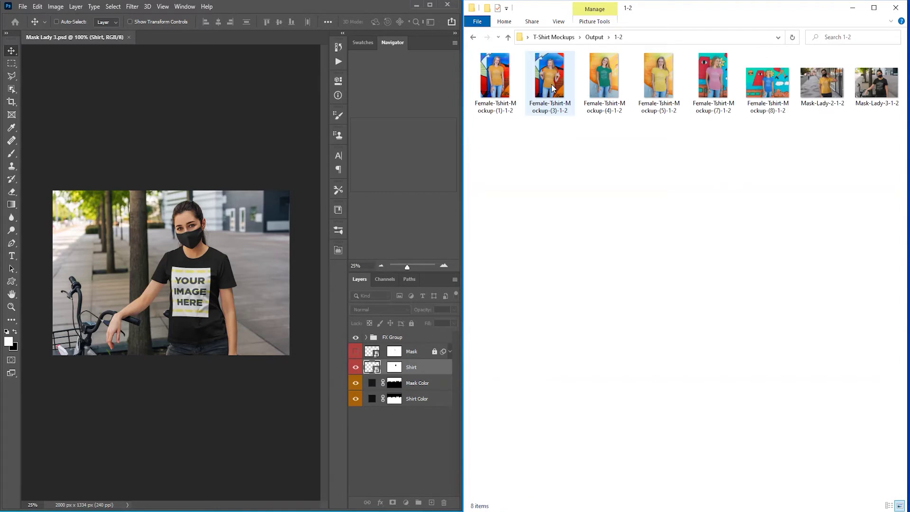
double_click(877, 82)
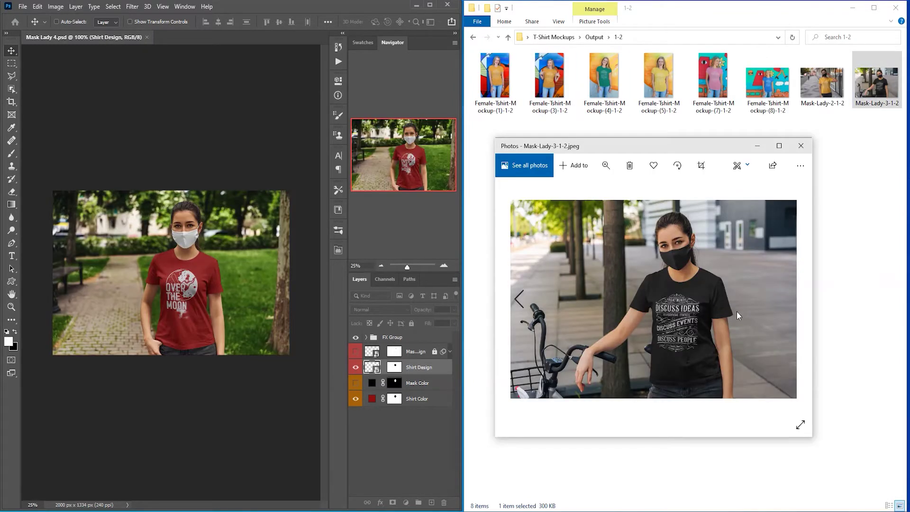
left_click_drag(686, 436, 684, 502)
scroll(666, 397, "up", 1)
scroll(670, 377, "up", 4)
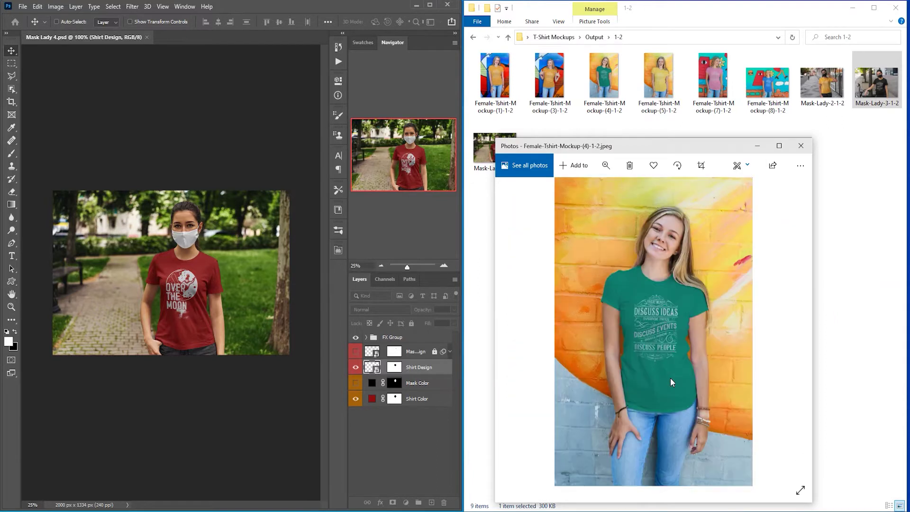
scroll(669, 368, "up", 2)
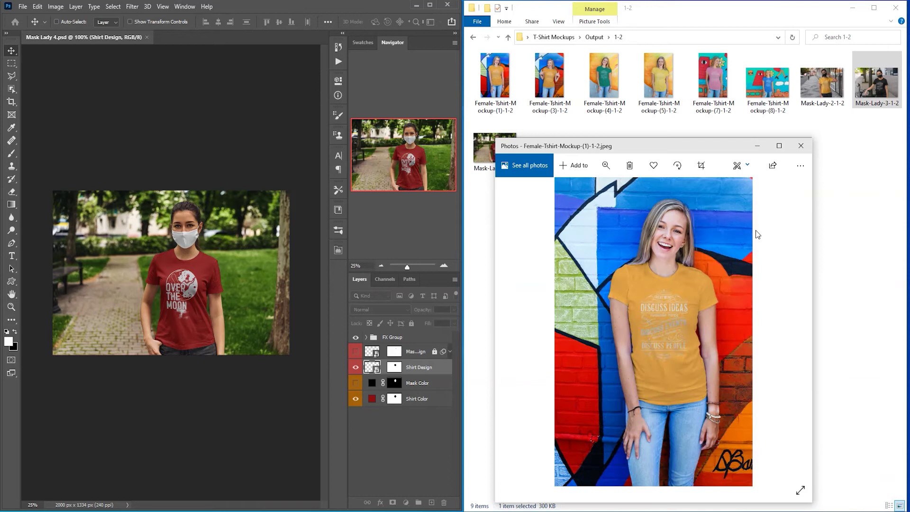
scroll(772, 215, "down", 4)
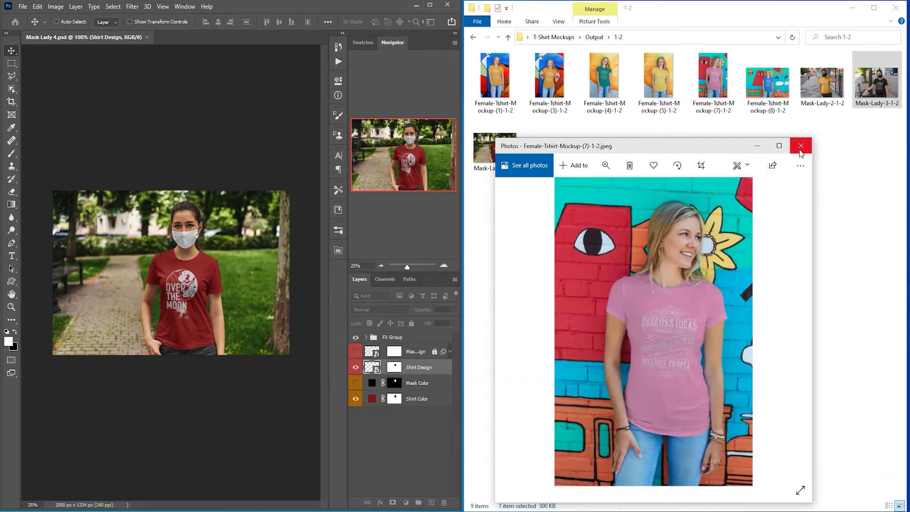
scroll(800, 152, "down", 3)
left_click(800, 146)
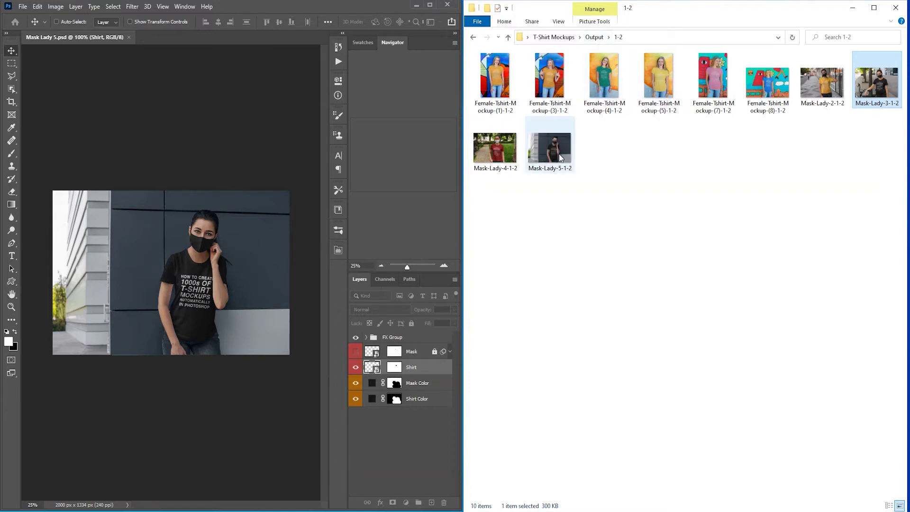
double_click(555, 151)
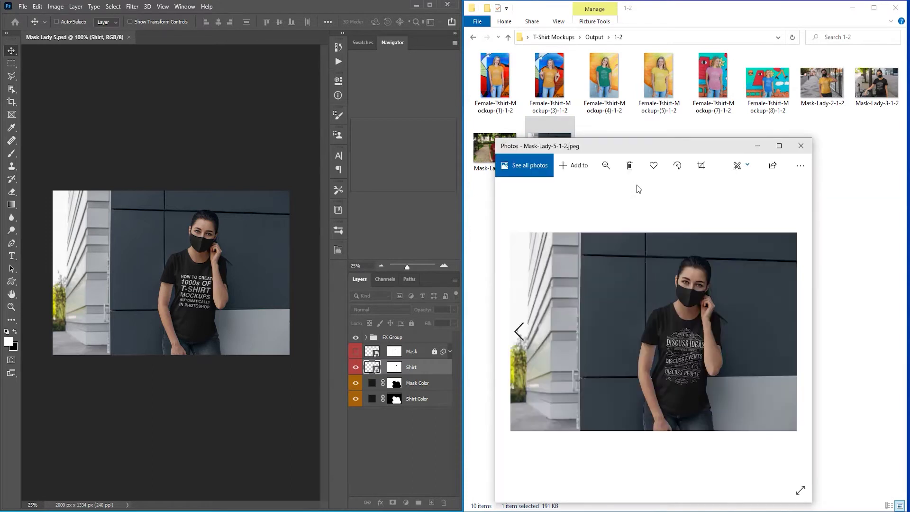
key("Left")
key("Left")
key("Left")
key("Left")
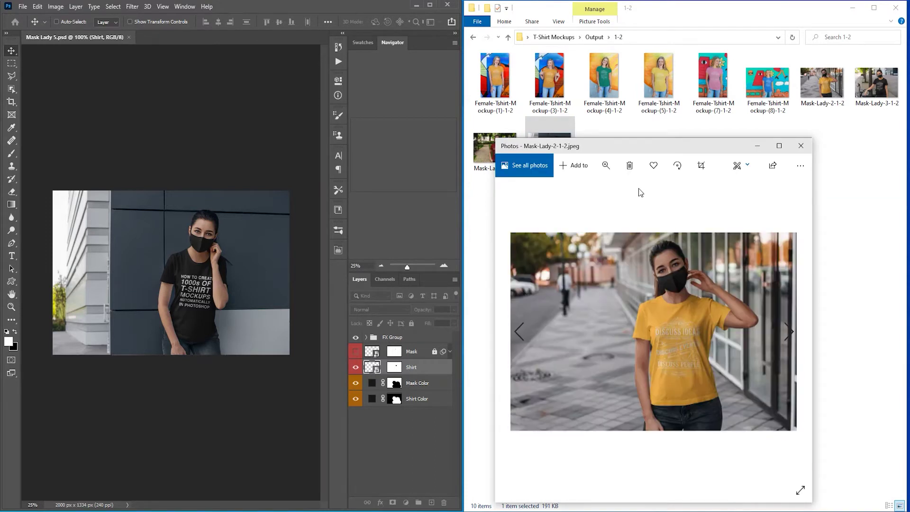
key("Left")
key("Left")
key("Left")
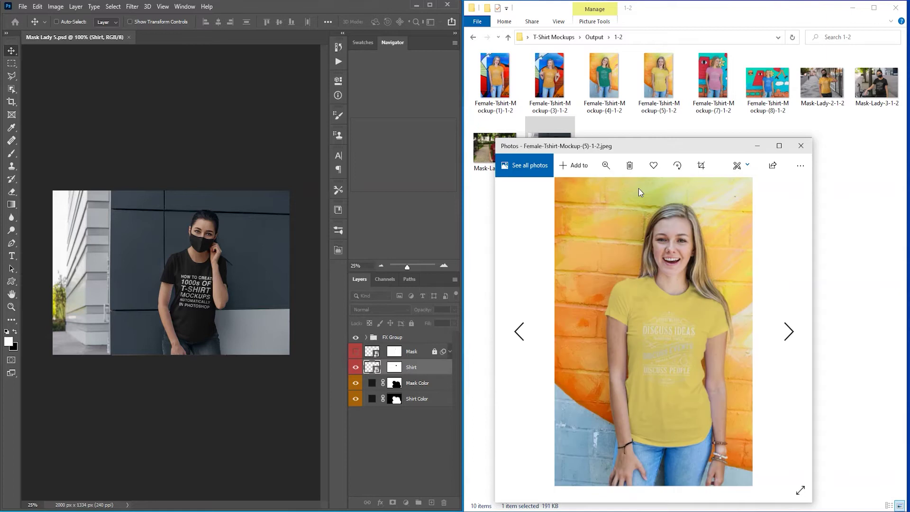
key("Left")
key("Left")
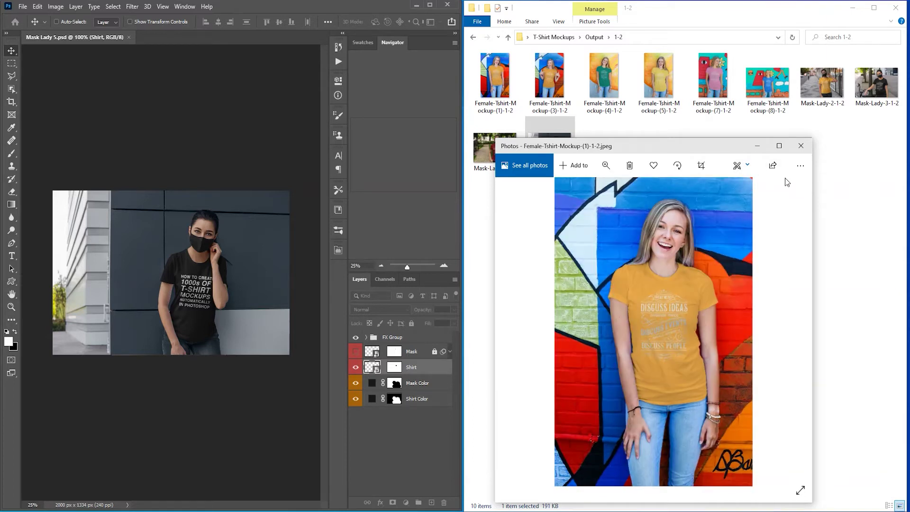
left_click(800, 146)
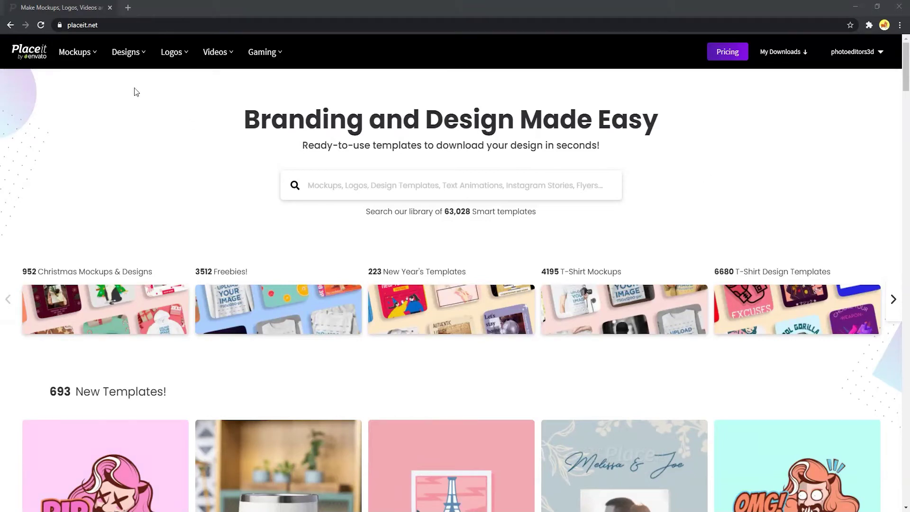
Browse Apparel mockups and open the Bold Woman Athleisure t-shirt mockup
mouse_move(89, 51)
left_click(98, 284)
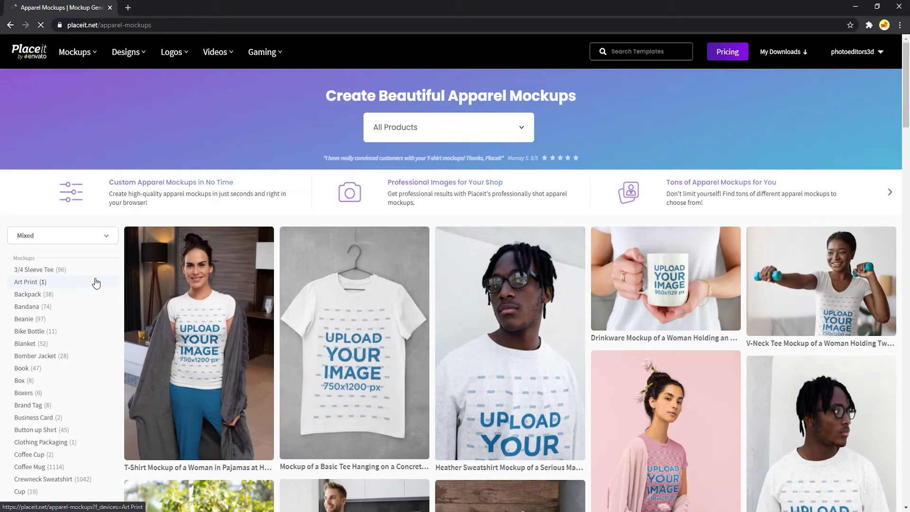
scroll(92, 290, "down", 1)
scroll(97, 284, "down", 2)
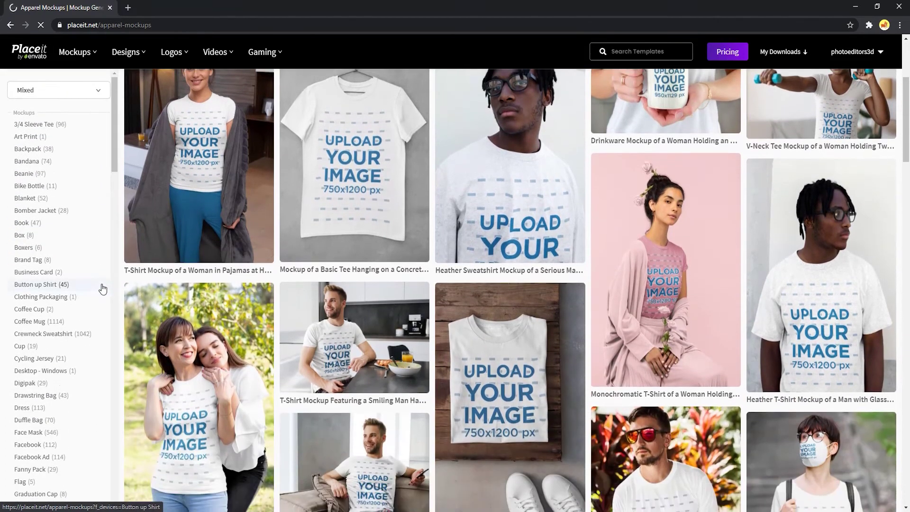
scroll(107, 274, "down", 4)
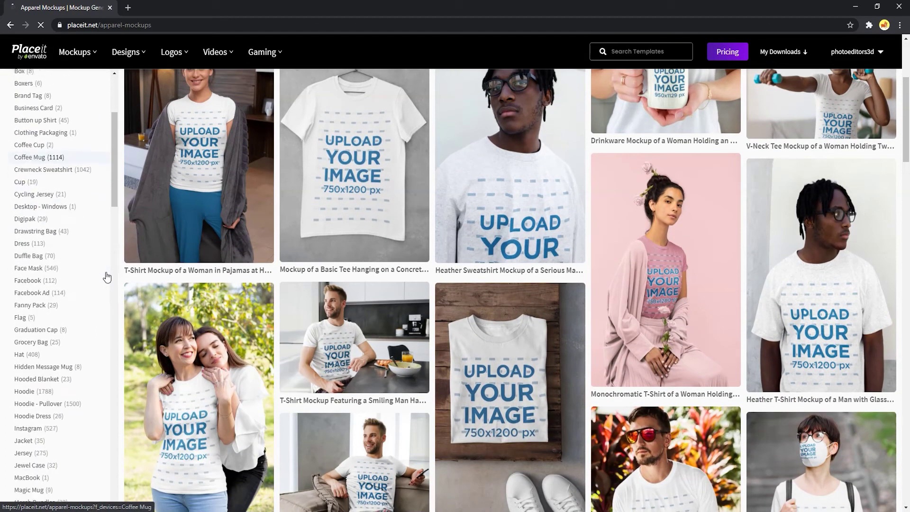
scroll(84, 322, "down", 4)
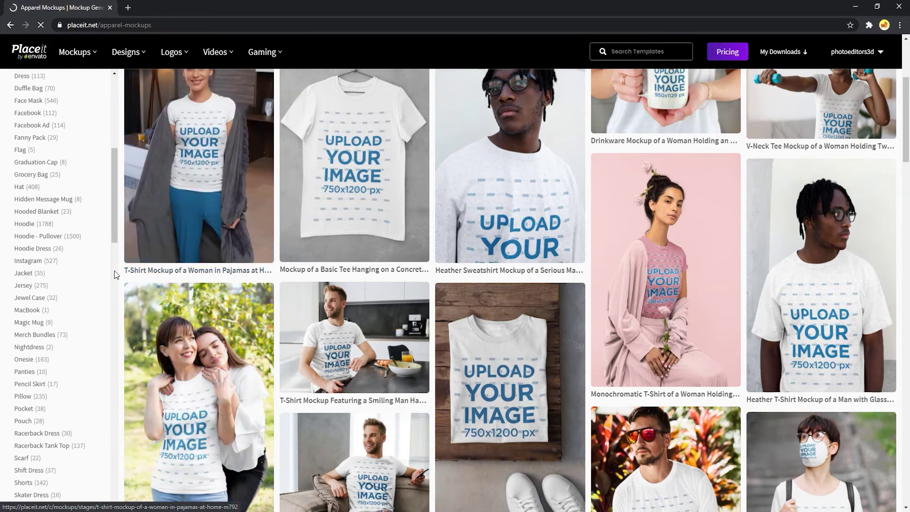
scroll(133, 276, "down", 5)
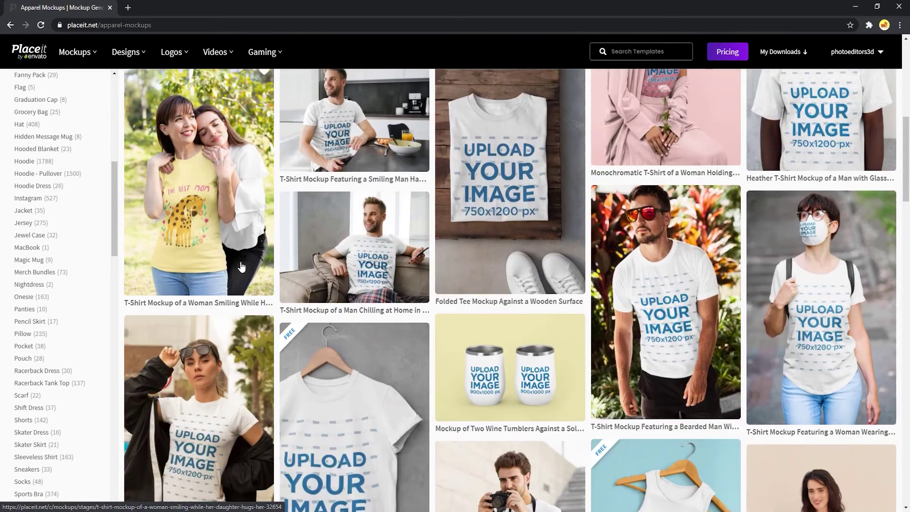
scroll(210, 271, "down", 4)
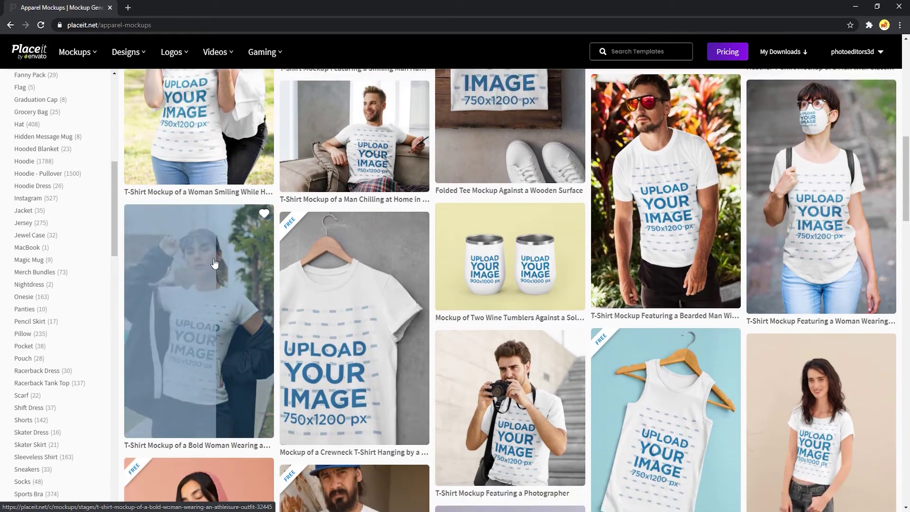
left_click(209, 242)
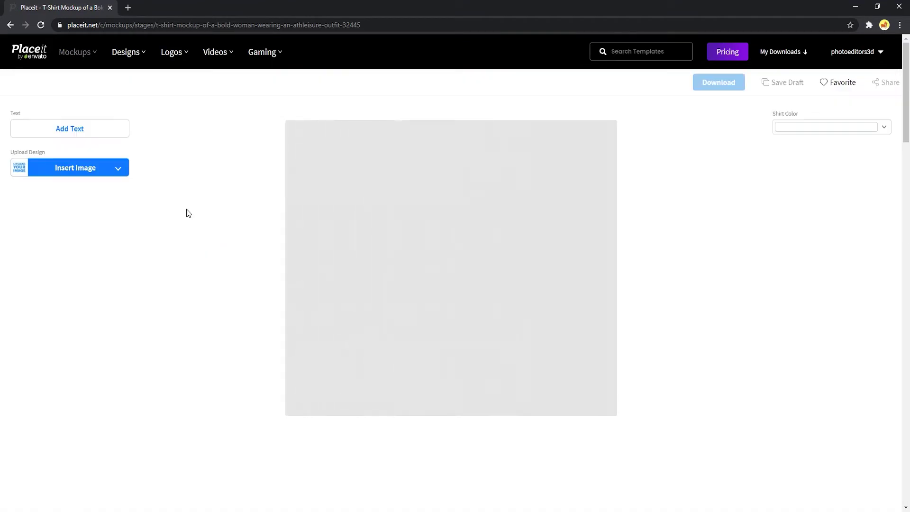
Upload the Cooking Time artwork, shrink it to the crop frame, and place it
left_click(76, 166)
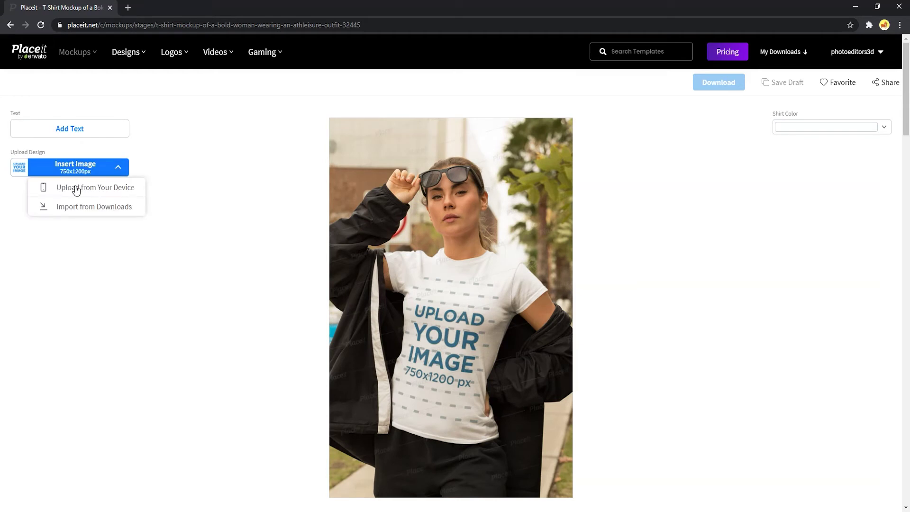
left_click(76, 187)
double_click(256, 95)
mouse_move(396, 450)
left_mouse_down()
mouse_move(382, 446)
mouse_move(396, 446)
left_mouse_up()
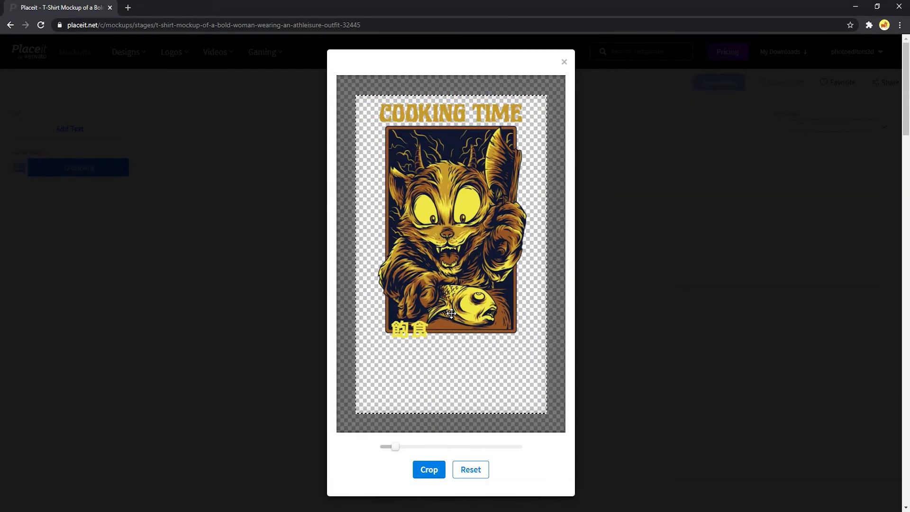
left_click(430, 470)
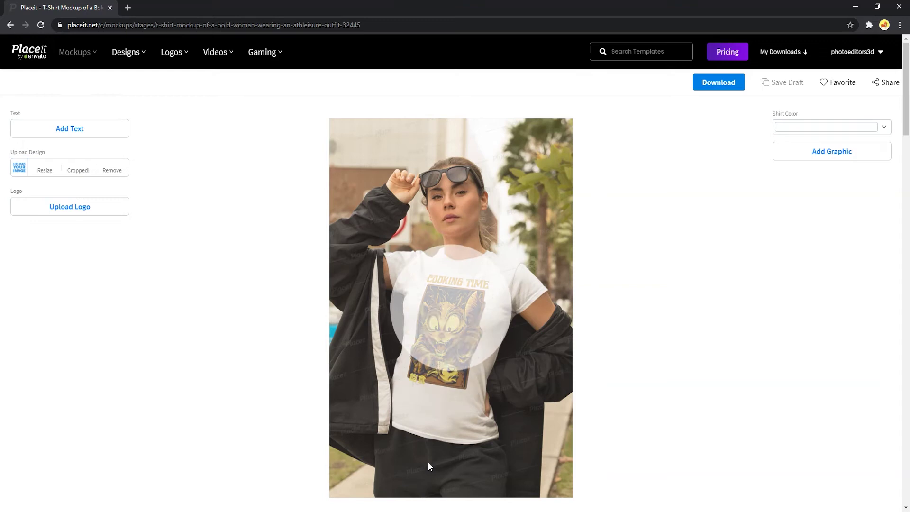
Try light yellow, lime and amber shirt colours, finishing on light blue
left_click(813, 124)
left_click(797, 171)
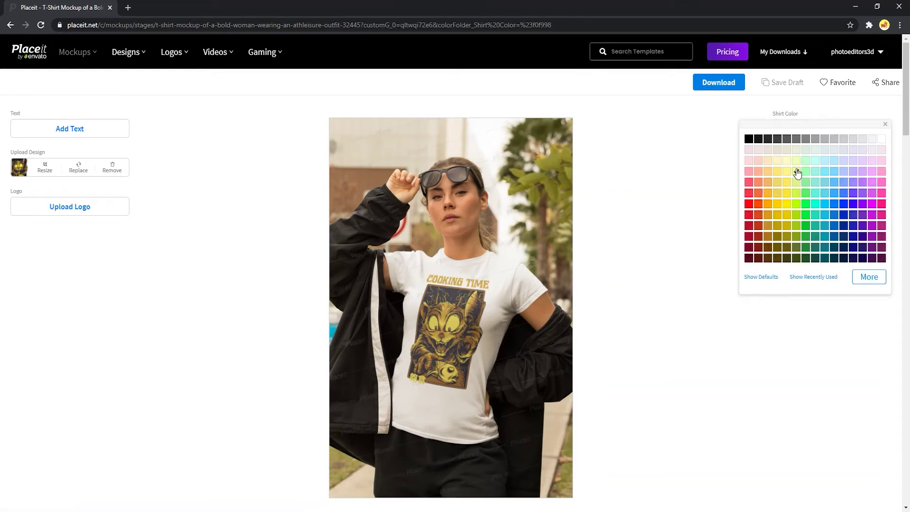
left_click(797, 207)
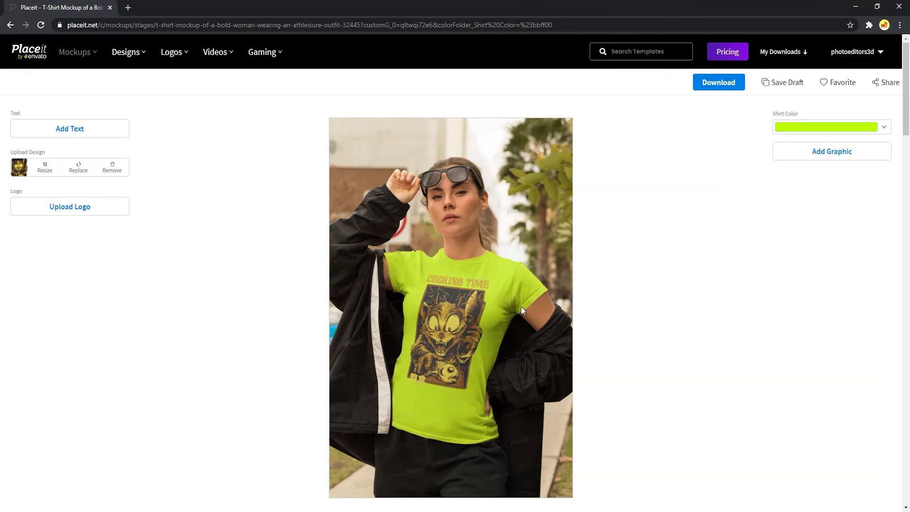
left_click(810, 125)
left_click(767, 192)
left_click(807, 125)
left_click(834, 182)
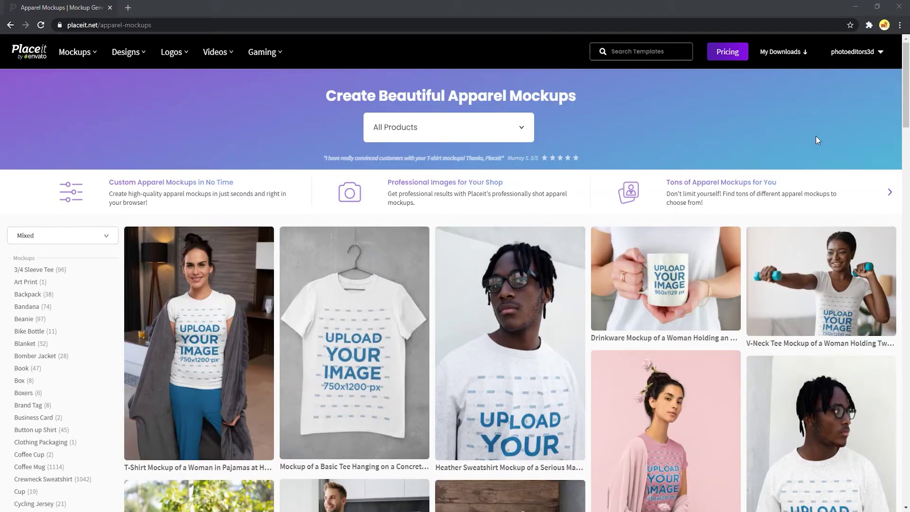
scroll(815, 138, "down", 5)
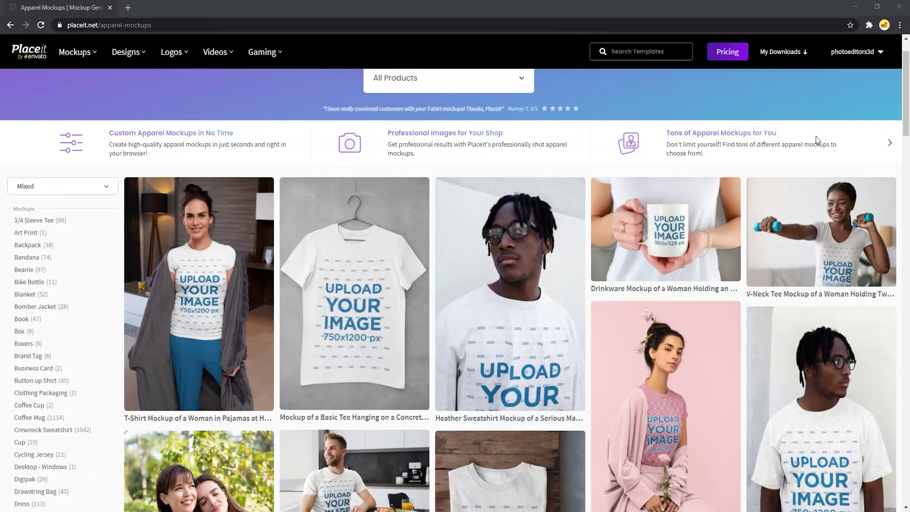
Browse the Designs template catalogue, then move on to the Videos page
scroll(815, 139, "down", 1)
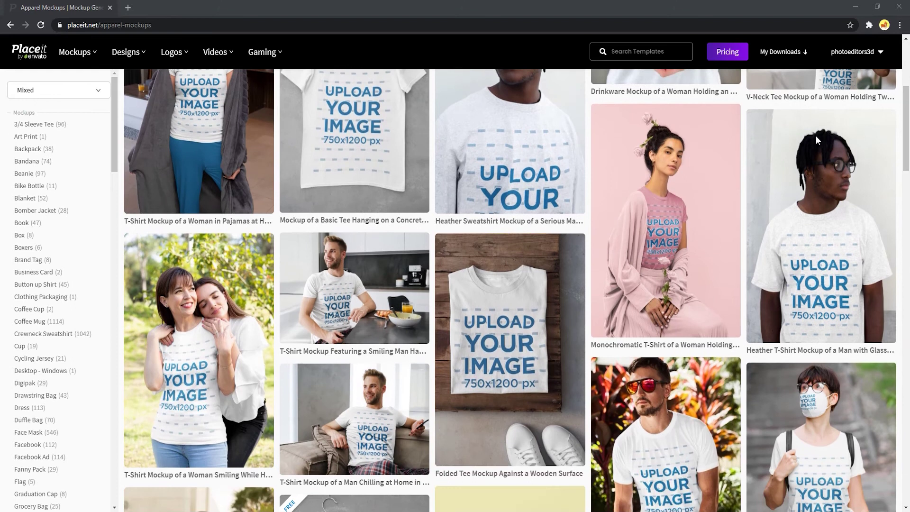
scroll(815, 136, "up", 5)
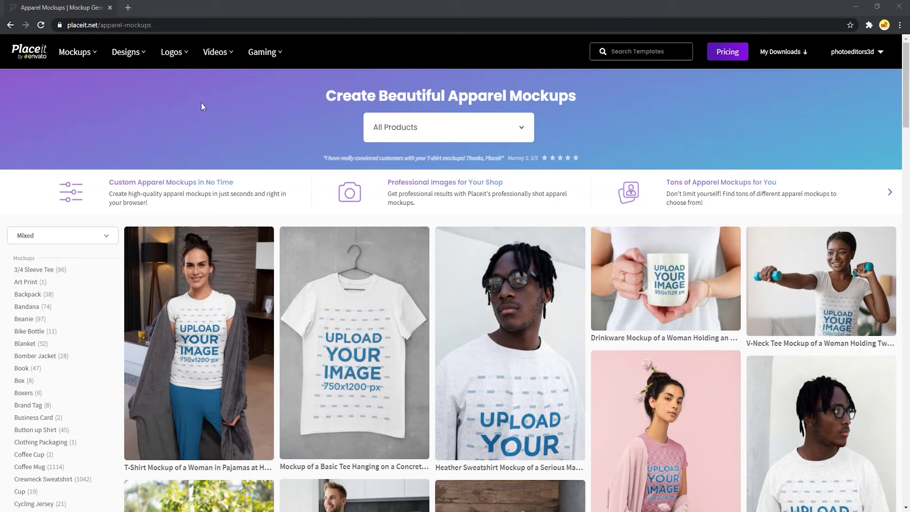
left_click(129, 55)
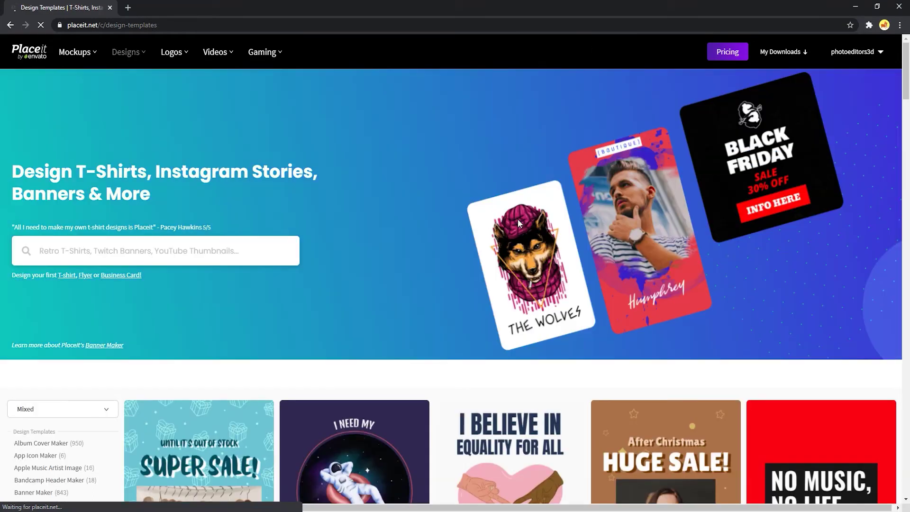
scroll(518, 222, "down", 7)
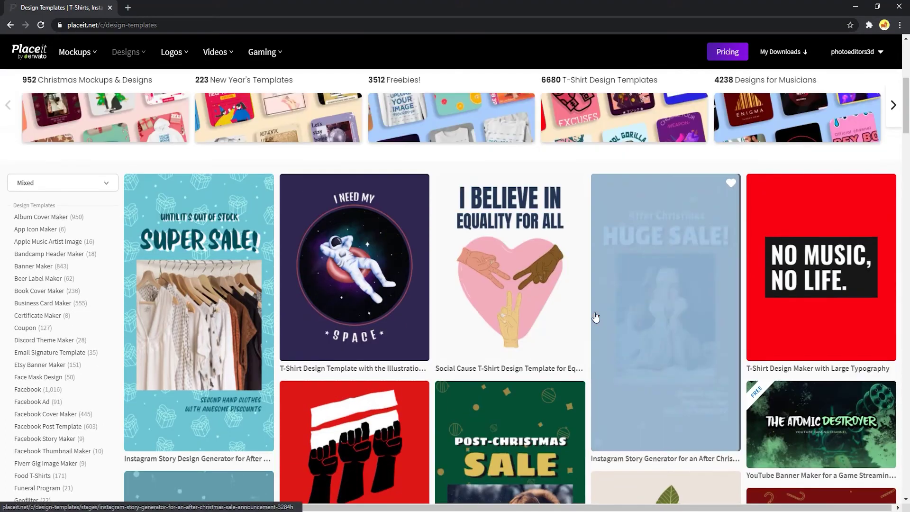
scroll(595, 317, "down", 10)
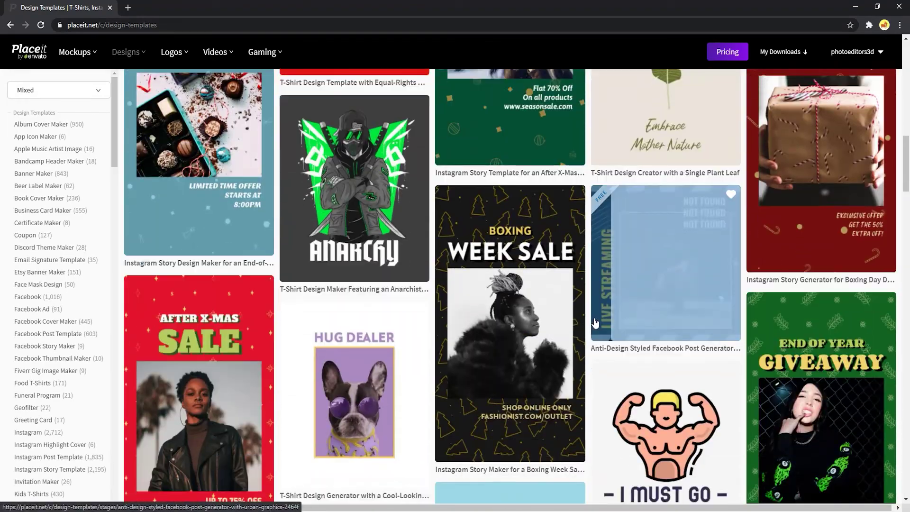
scroll(595, 322, "down", 6)
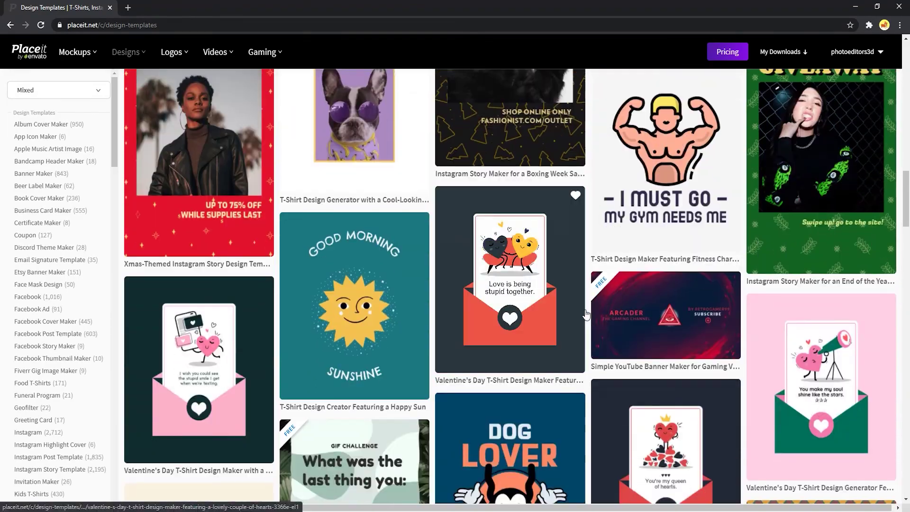
scroll(586, 314, "down", 17)
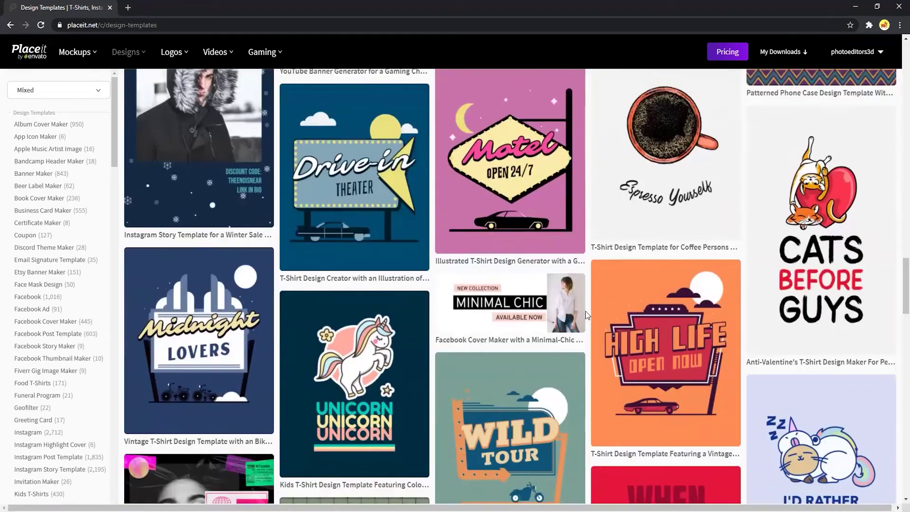
scroll(585, 311, "down", 8)
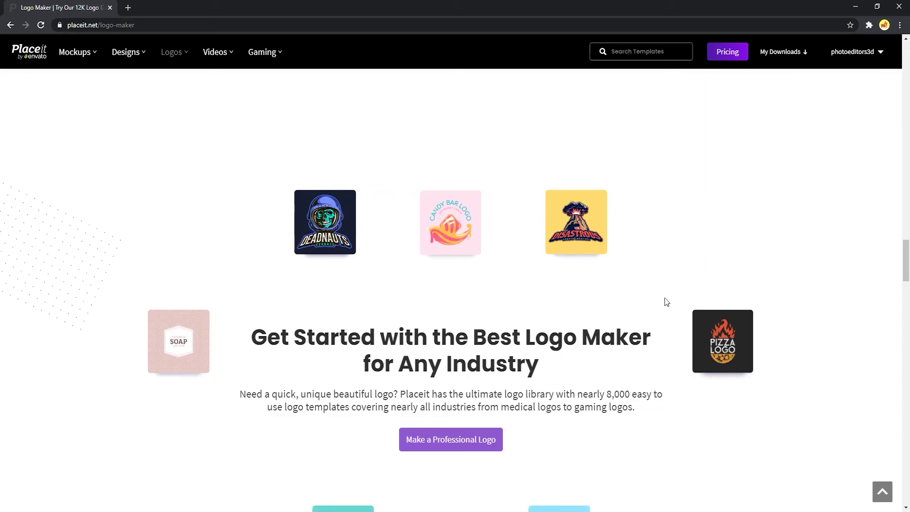
left_click(214, 52)
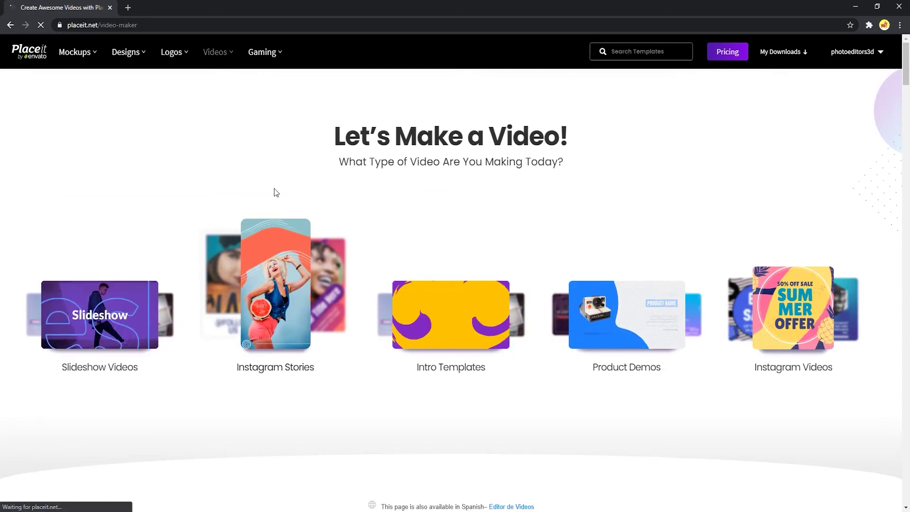